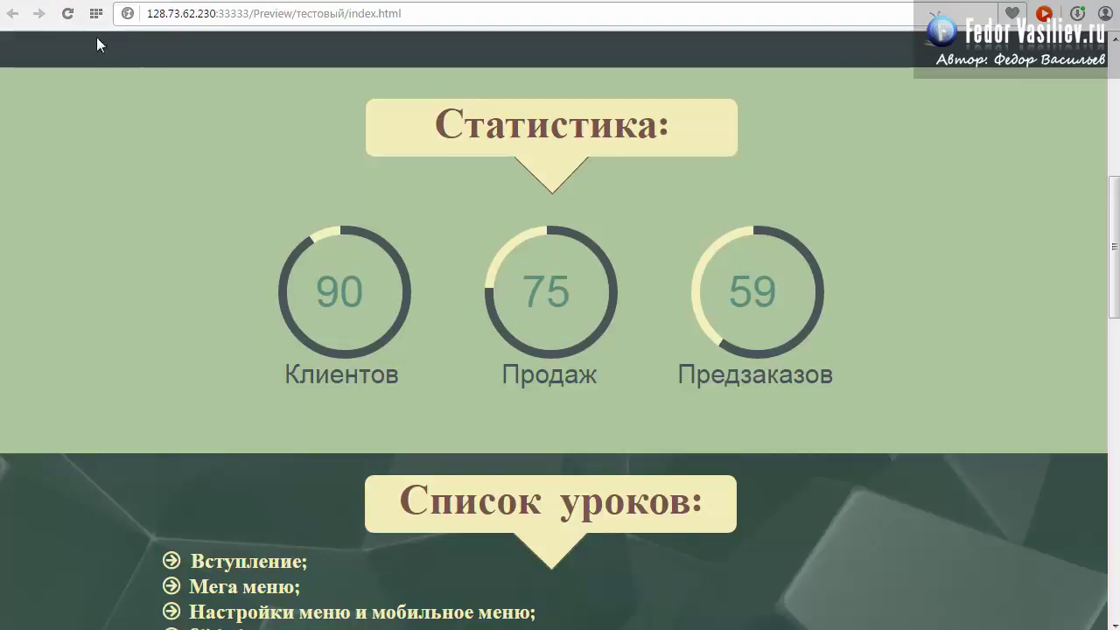
Step: Reload the preview page in the browser to watch the donut charts animate
left_click(67, 13)
left_click(68, 16)
left_click(66, 14)
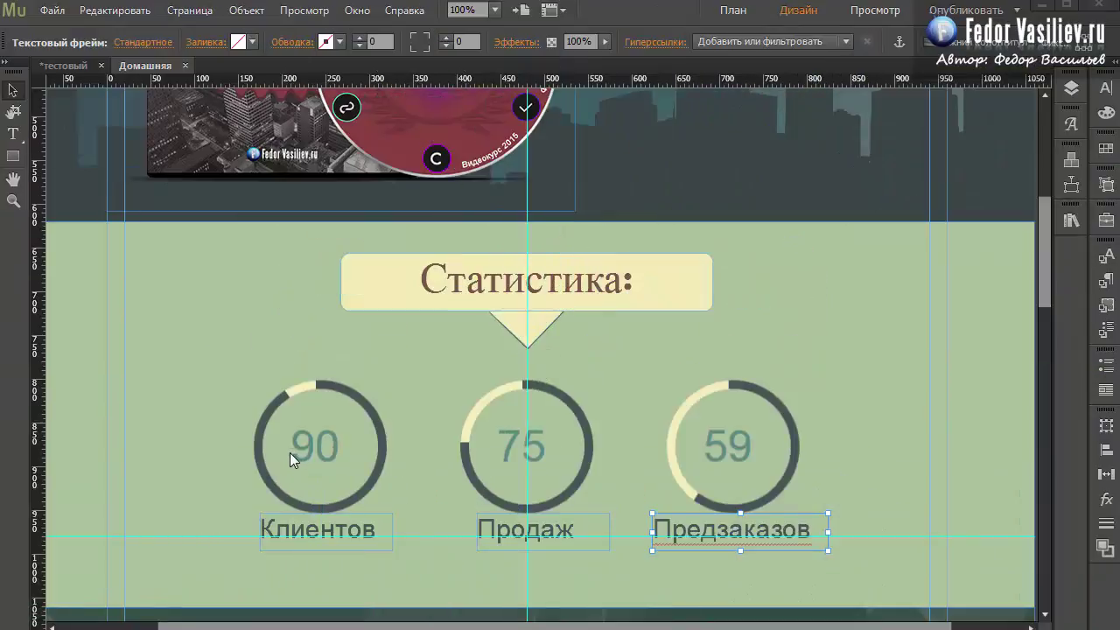
Step: Delete the three donut charts and their captions Клиентов, Продаж and Предзаказов from the Статистика section in Adobe Muse
left_click(325, 438)
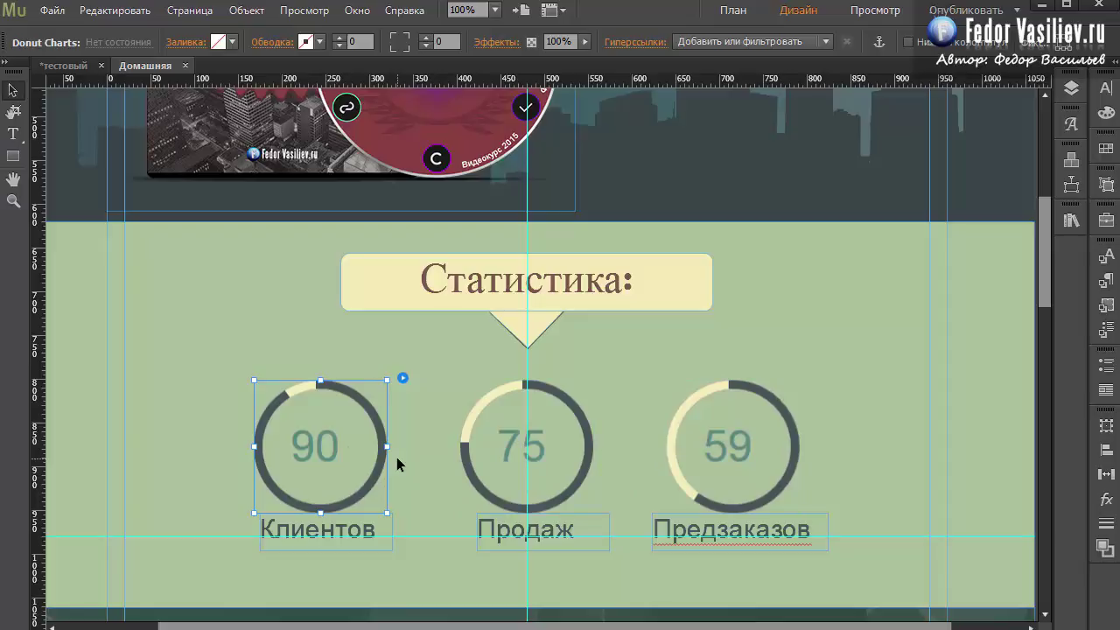
left_click(340, 536)
left_click(352, 526)
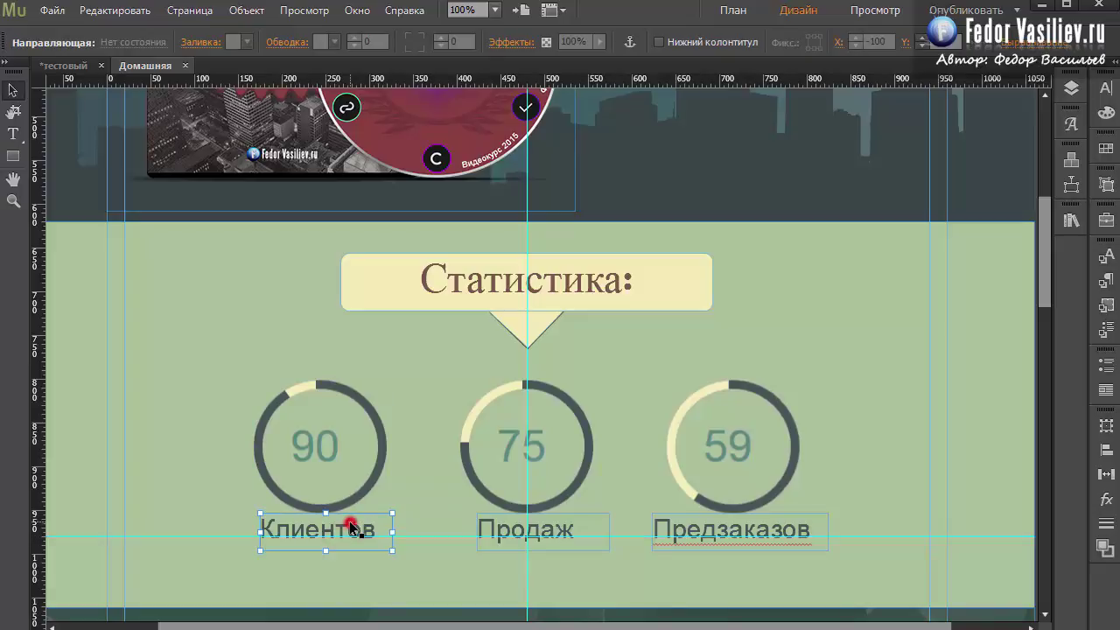
left_click(502, 528)
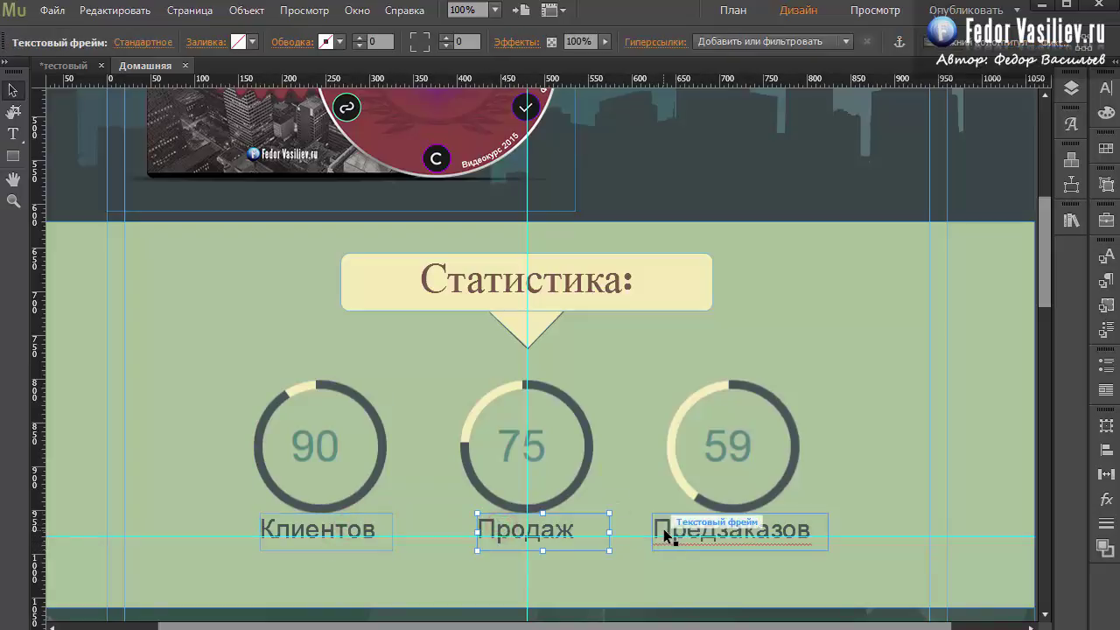
left_click(662, 531)
left_click(493, 531)
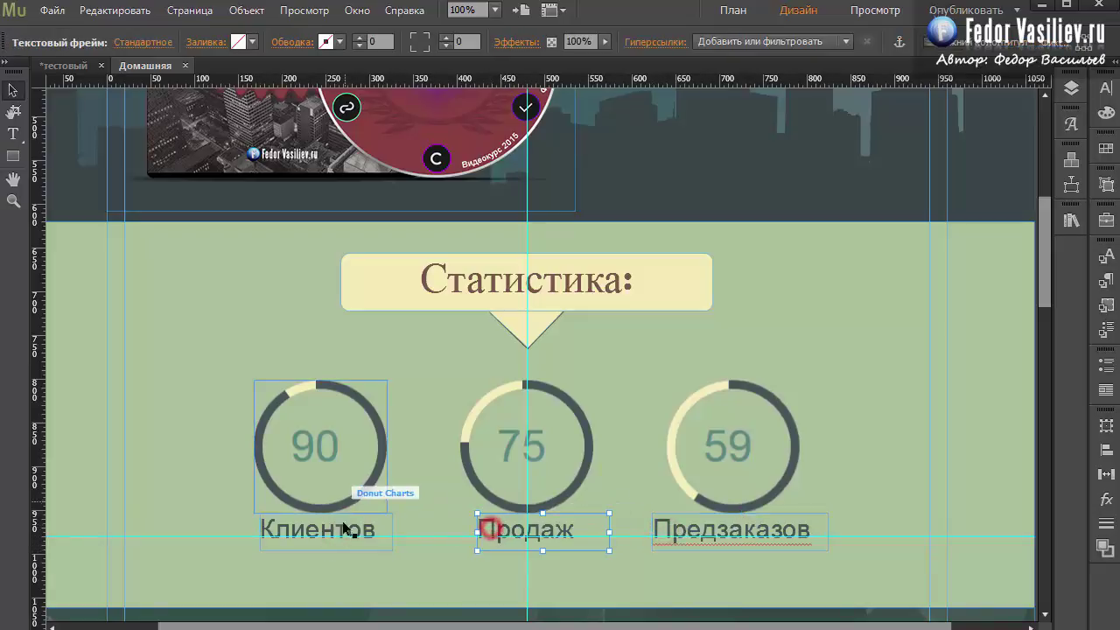
left_click(351, 530)
left_click(508, 529)
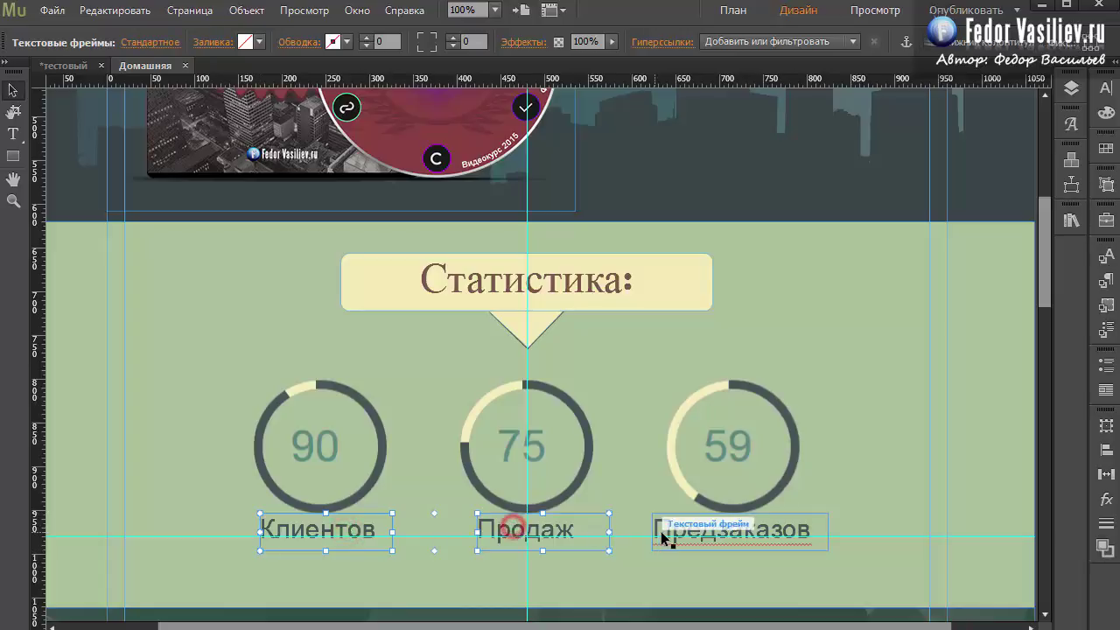
left_click(657, 530)
left_click(717, 484)
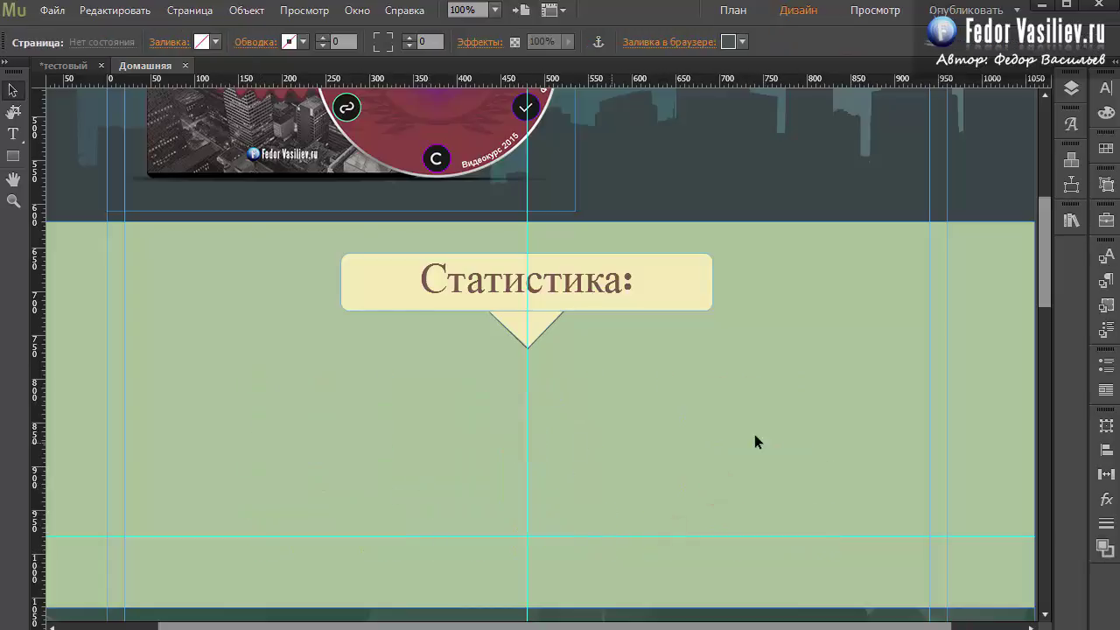
Step: Place a Donut Charts widget from the MuseFree.com 2 library folder in the left half beneath the Статистика heading and open its parameters
left_click(1071, 219)
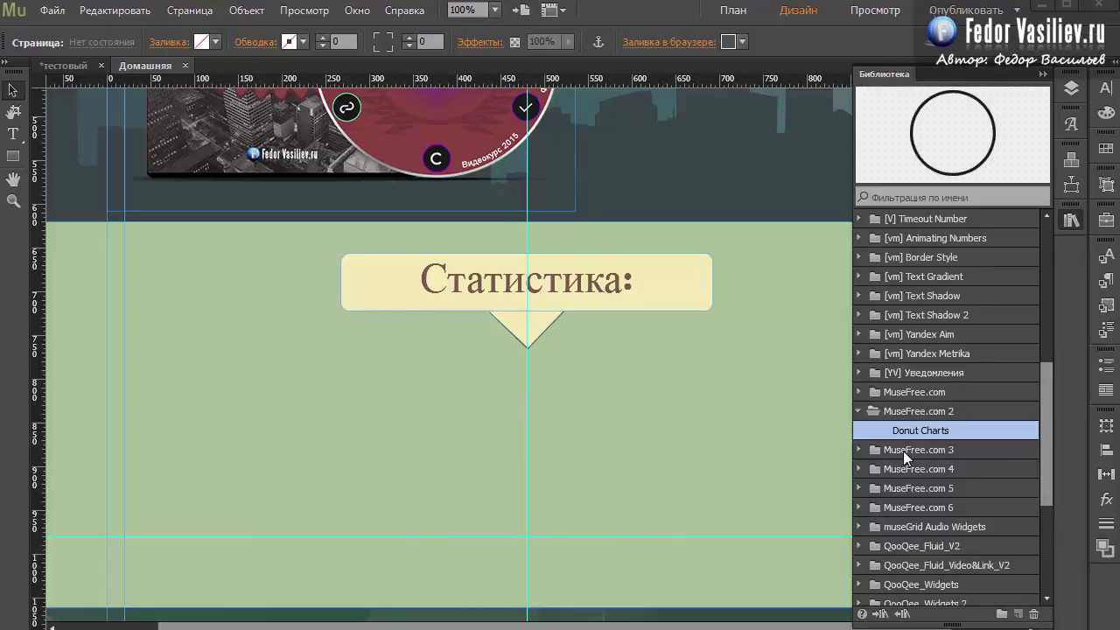
left_click_drag(914, 430, 300, 387)
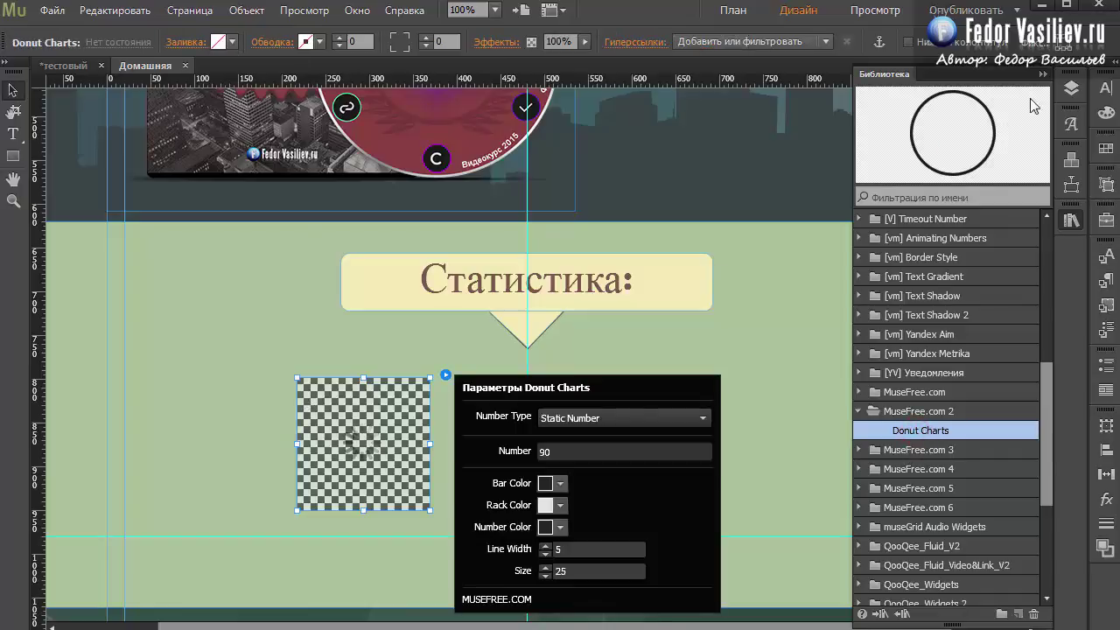
left_click(1040, 77)
left_click_drag(373, 420, 330, 423)
left_click(403, 378)
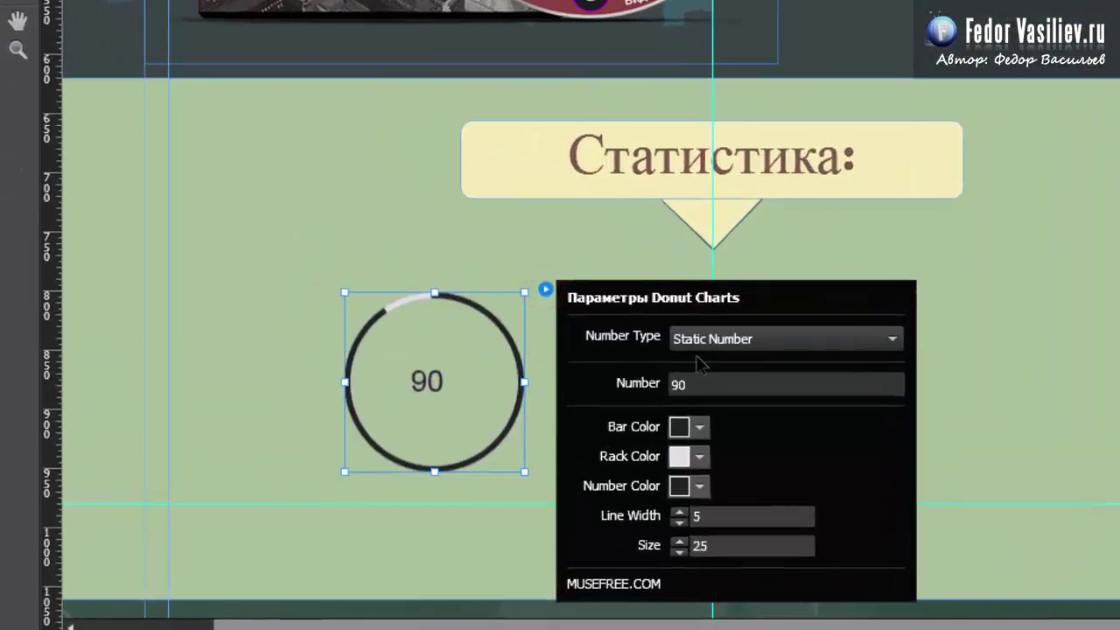
Step: Set the donut chart's number type to Percentage and its number to 50
left_click(716, 341)
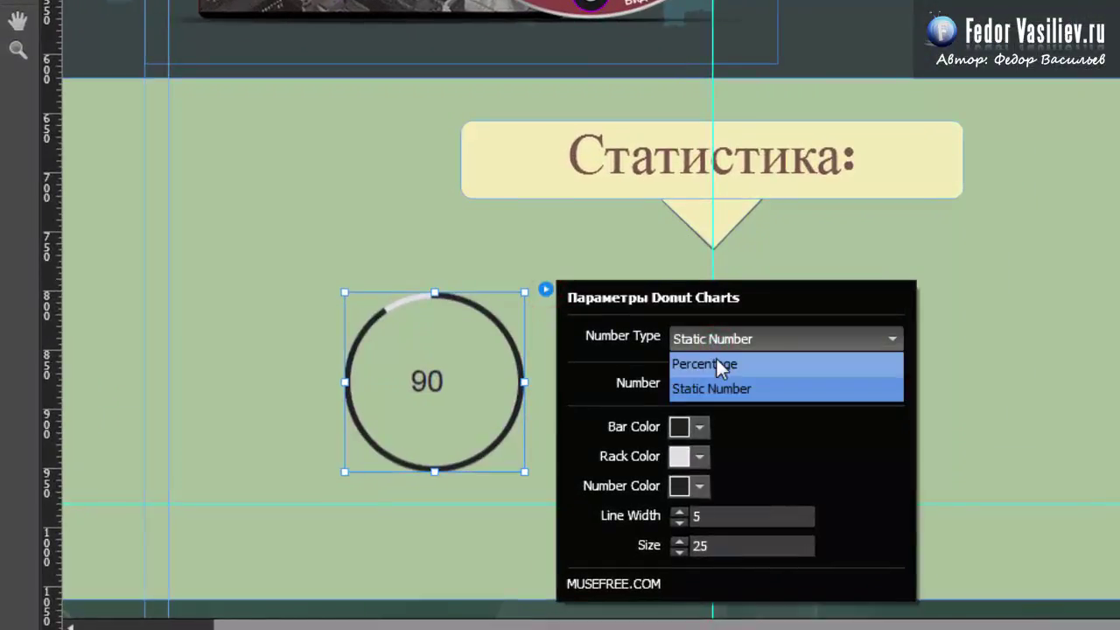
left_click(715, 363)
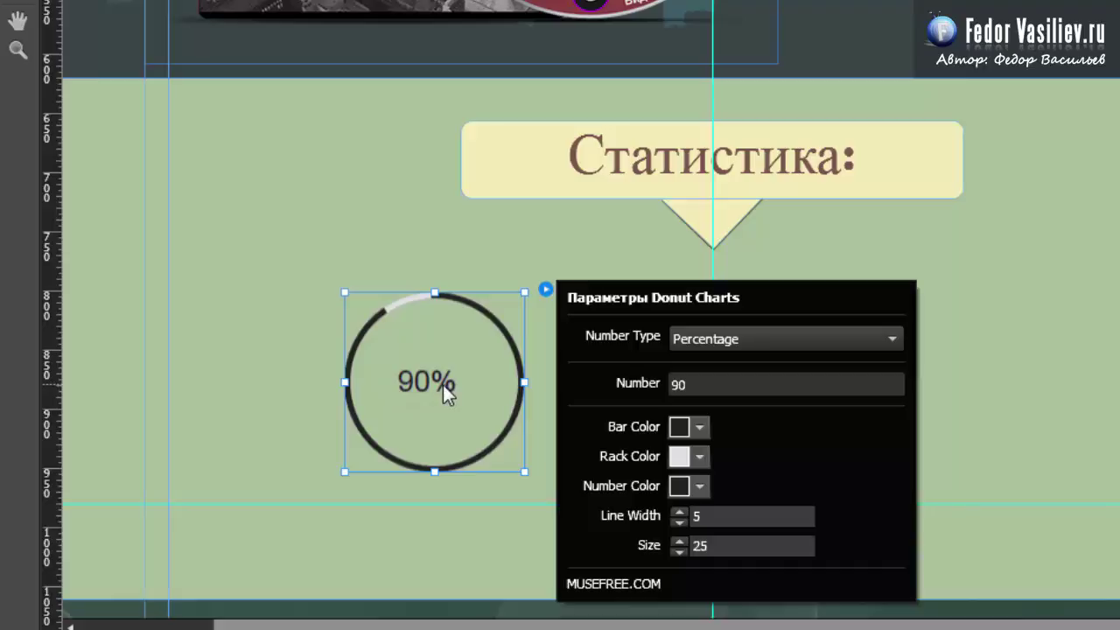
left_click(673, 336)
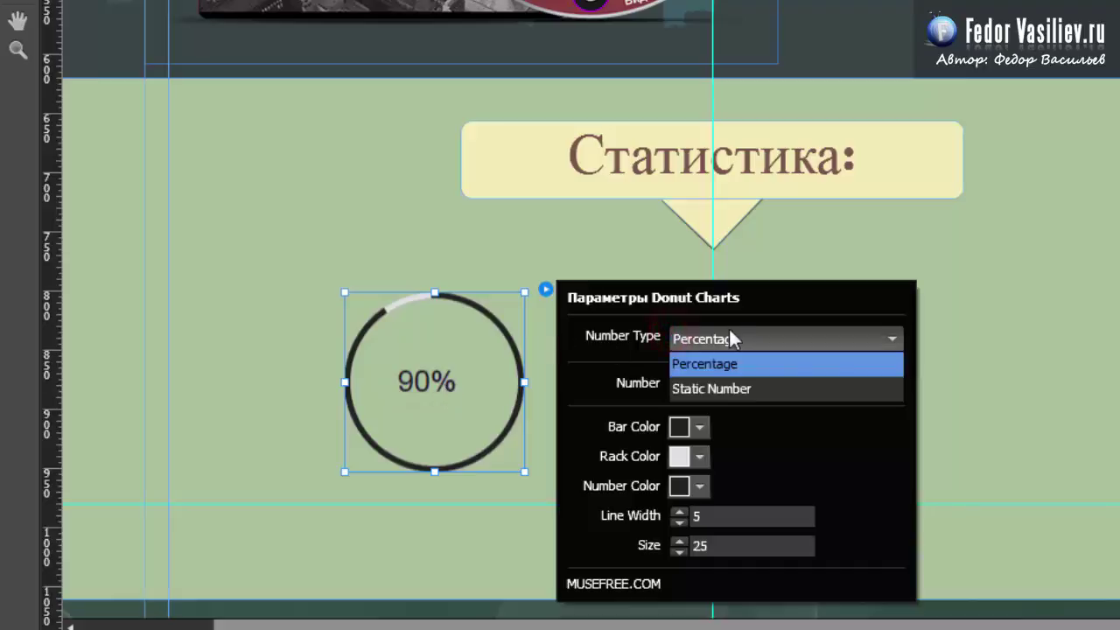
left_click(622, 317)
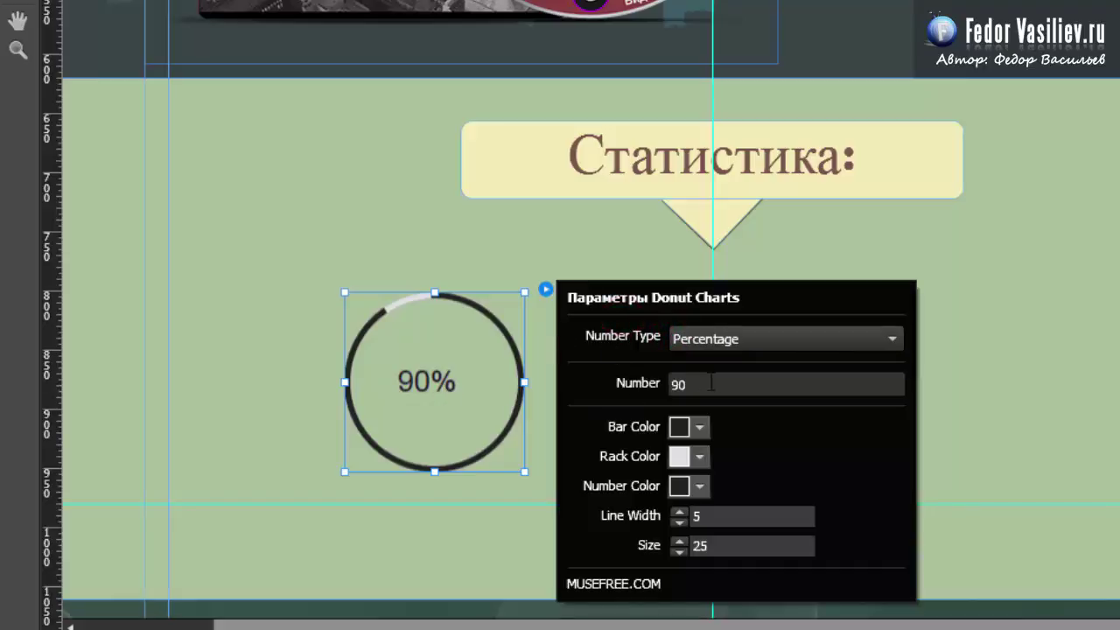
left_click(717, 382)
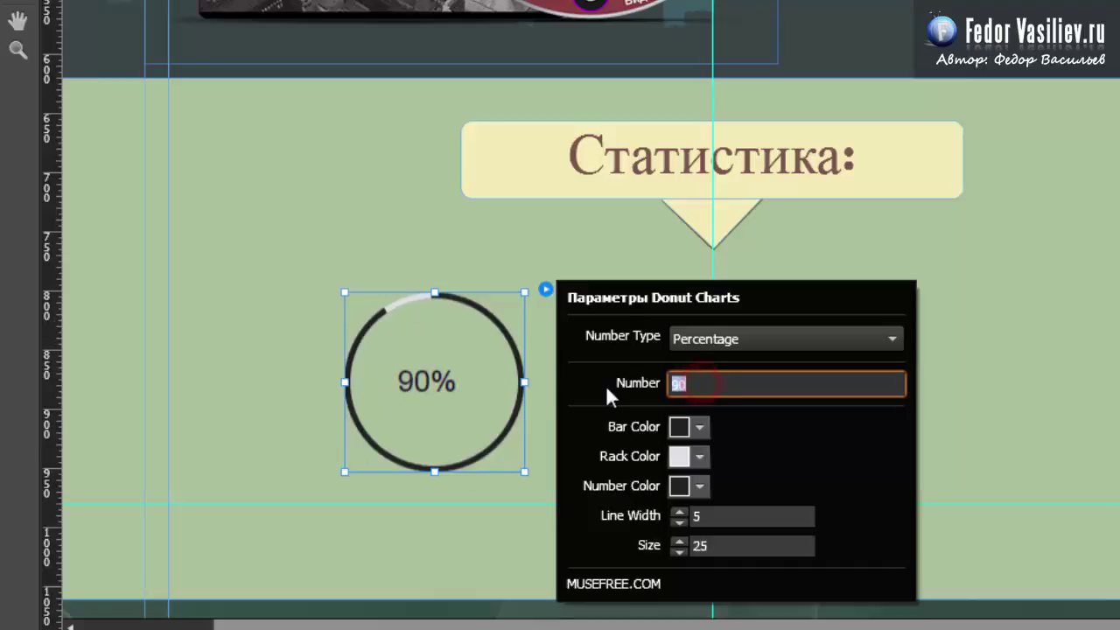
type("50")
key("Return")
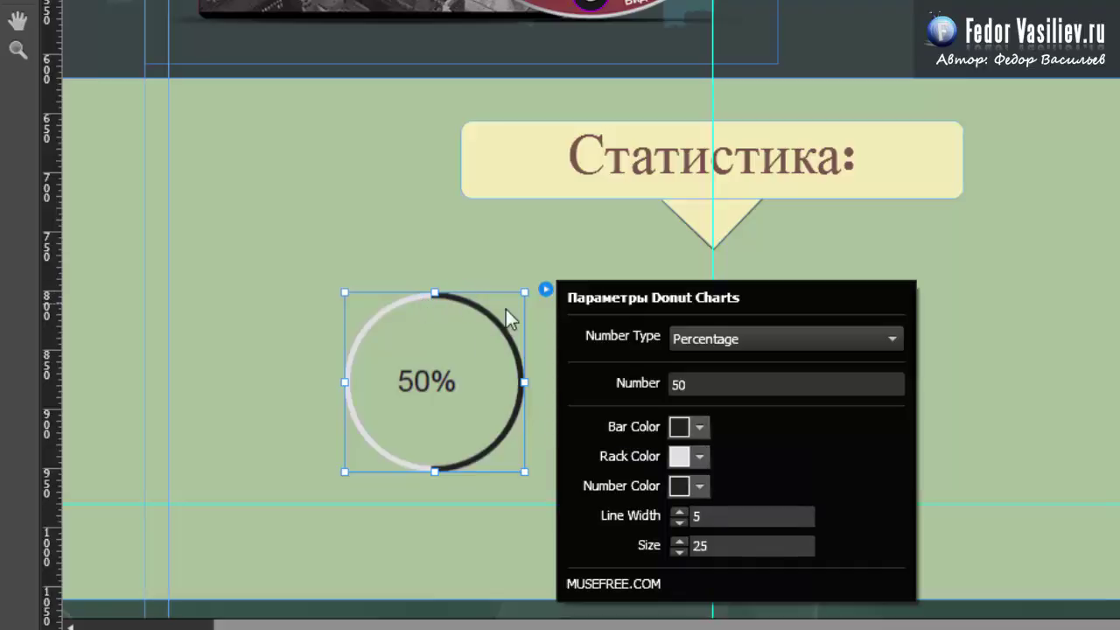
Step: Set the donut chart's bar color to yellow (FFFF00)
left_click(679, 427)
left_click(790, 497)
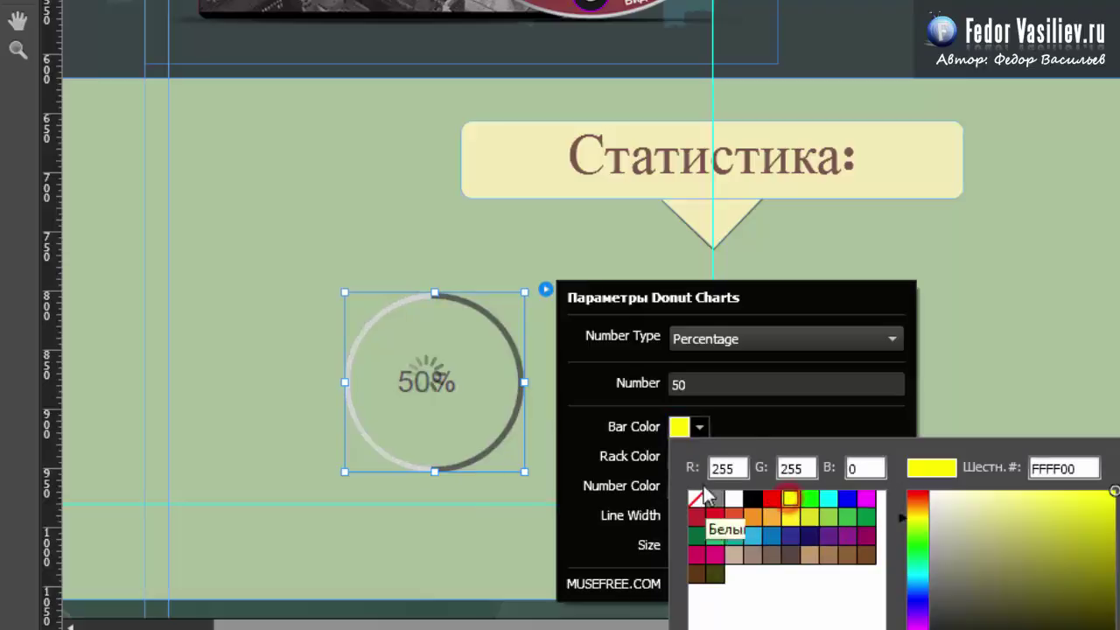
left_click(739, 428)
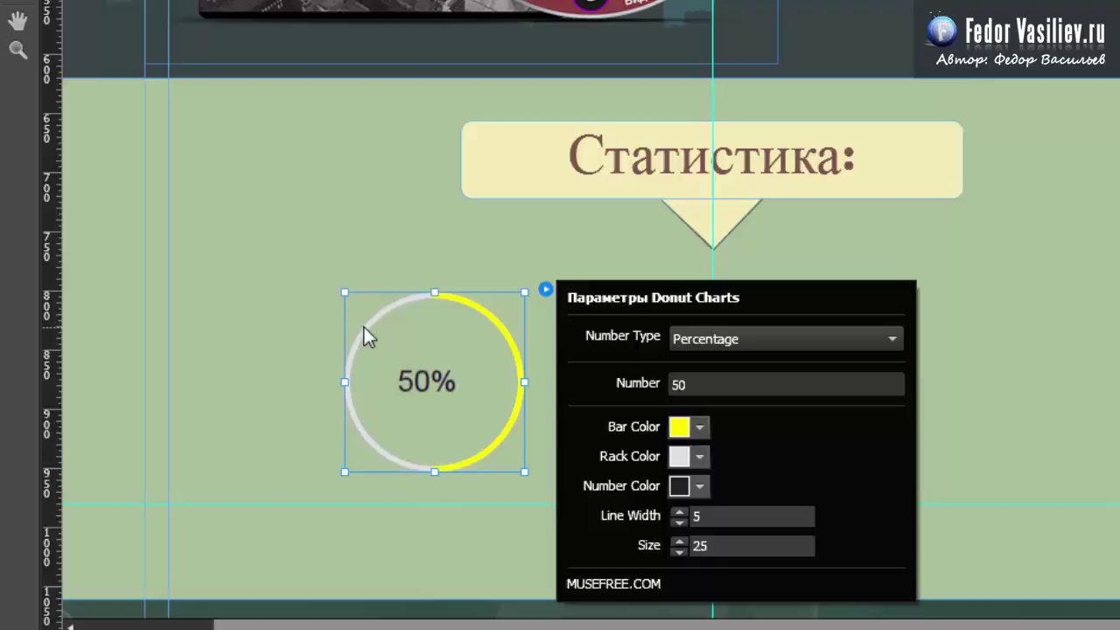
Step: Try bright green as the donut chart's rack color
left_click(680, 455)
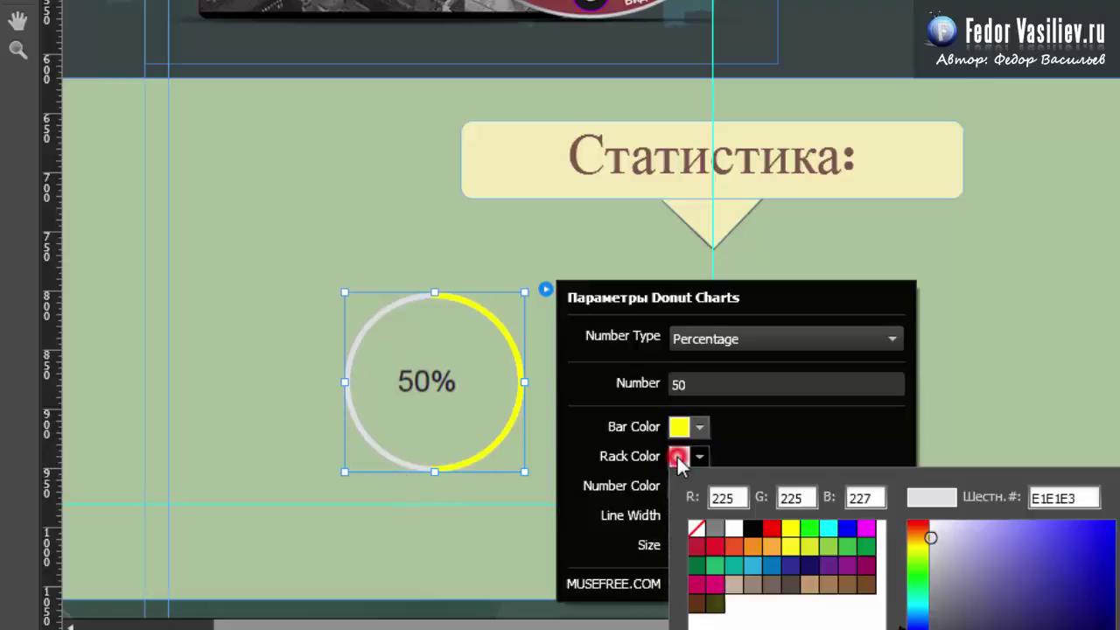
left_click(808, 527)
left_click(775, 443)
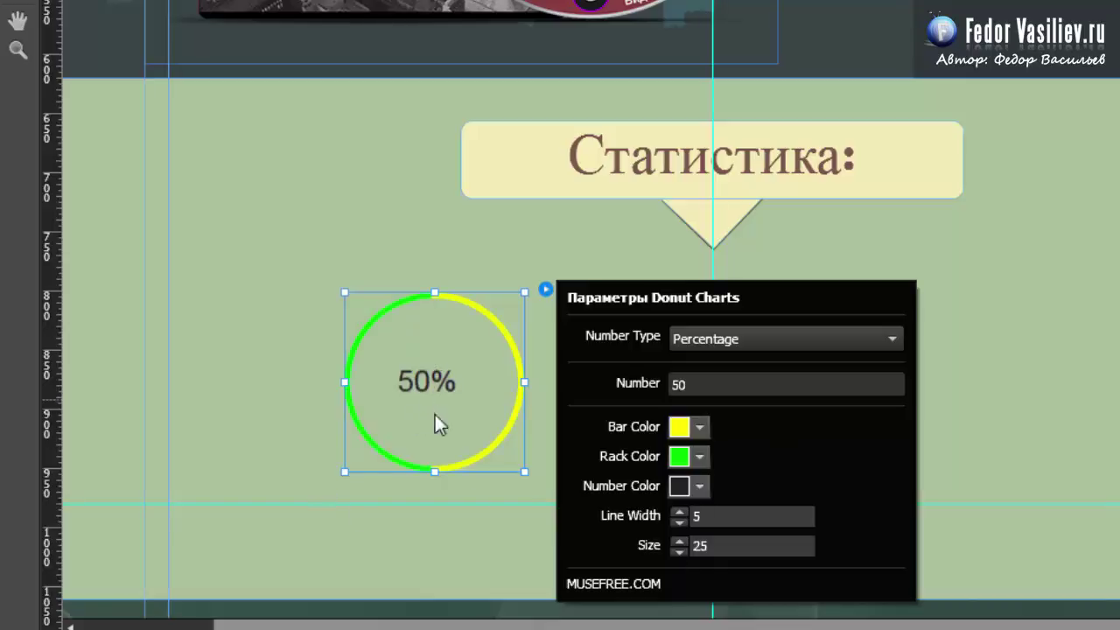
Step: Set the donut chart's rack color to grey (7F7F7F) and its number color to yellow
left_click(681, 458)
left_click(715, 528)
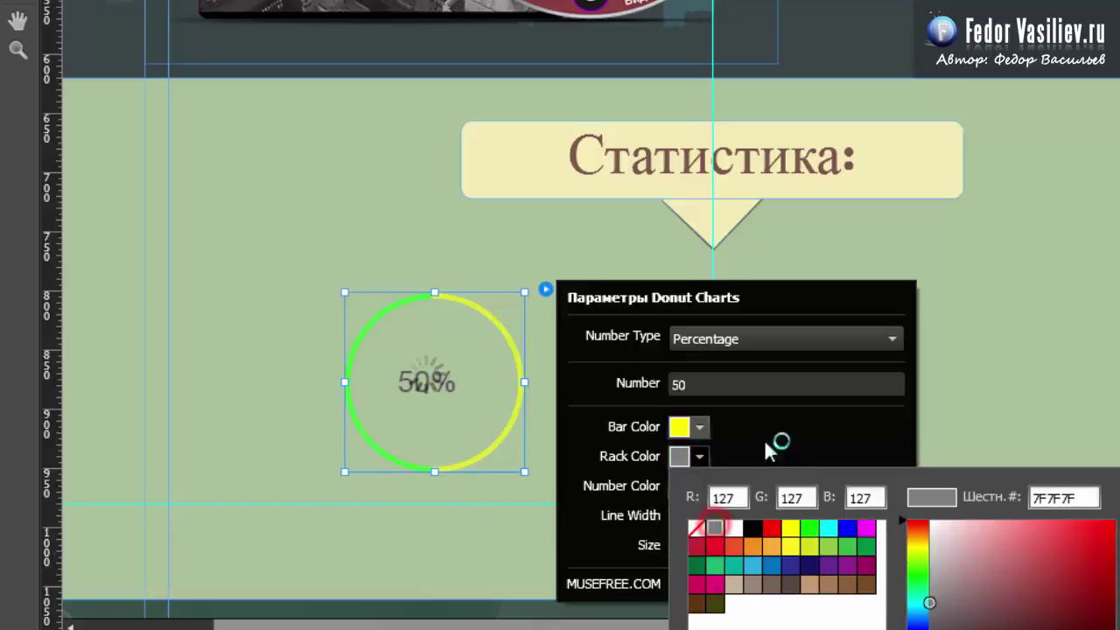
left_click(768, 444)
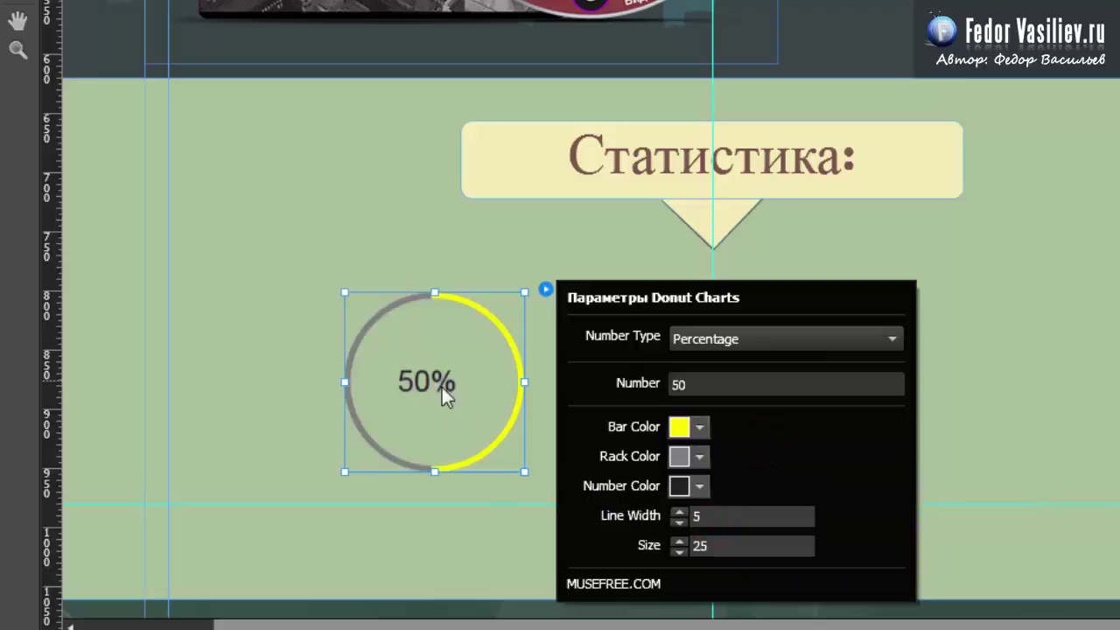
left_click(681, 487)
left_click(793, 565)
left_click(781, 483)
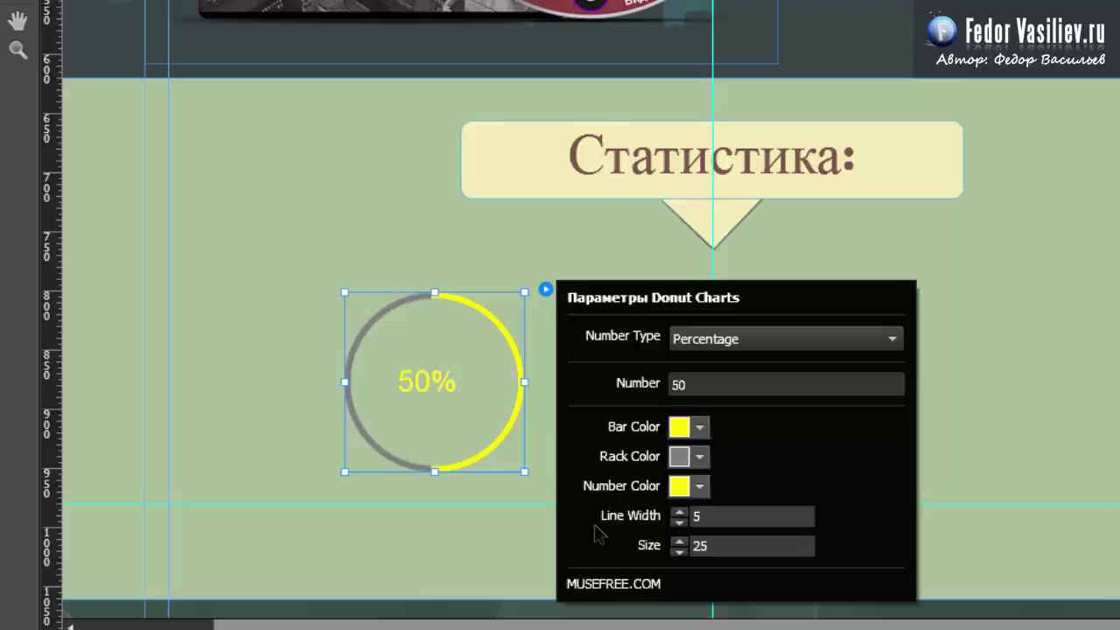
Step: Set the donut chart's line width to 10 and its size to 50, and close the parameters
left_click(704, 517)
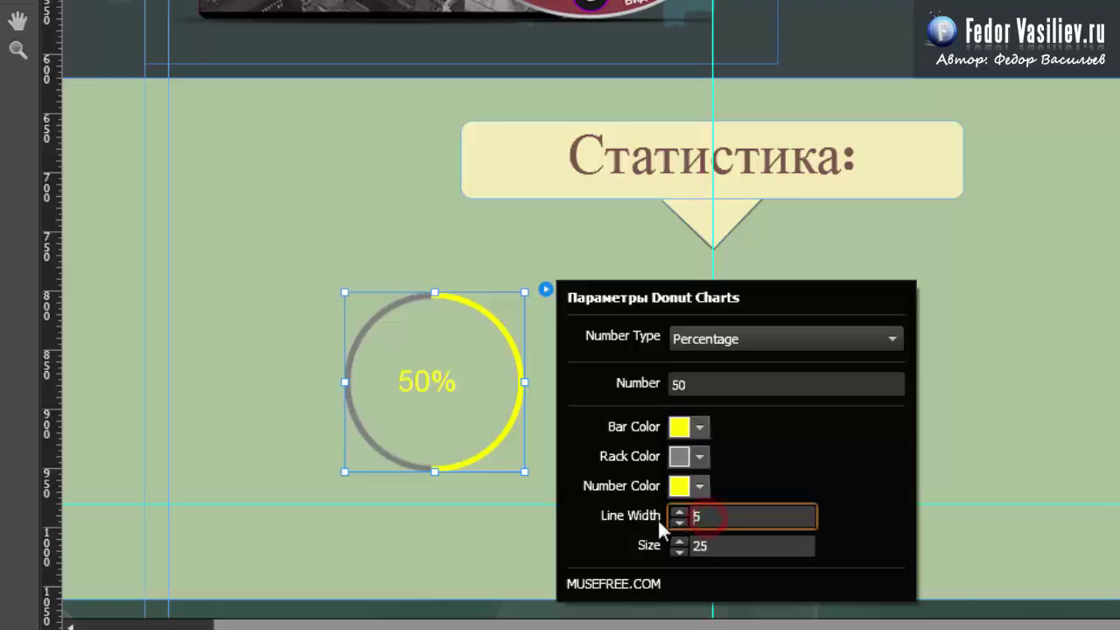
type("10")
key("Return")
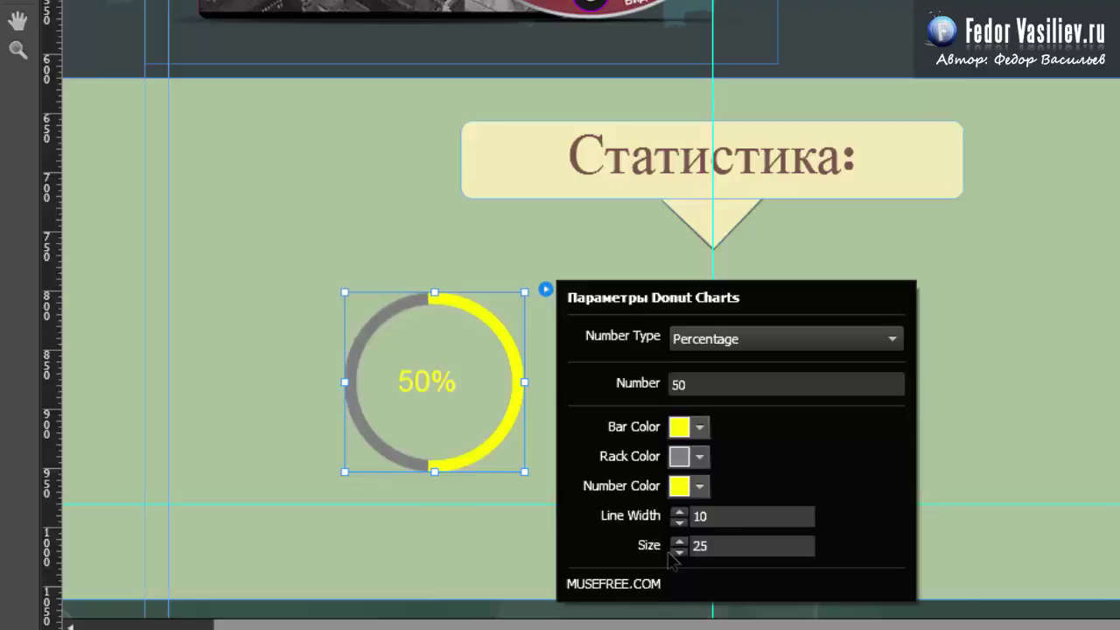
left_click(726, 546)
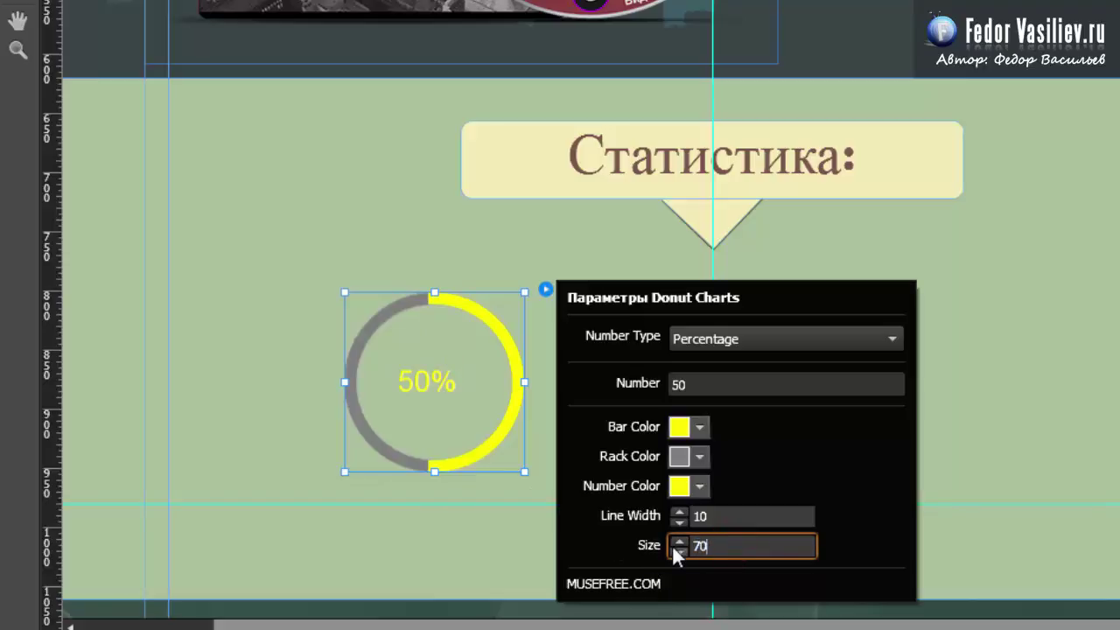
type("70")
key("Return")
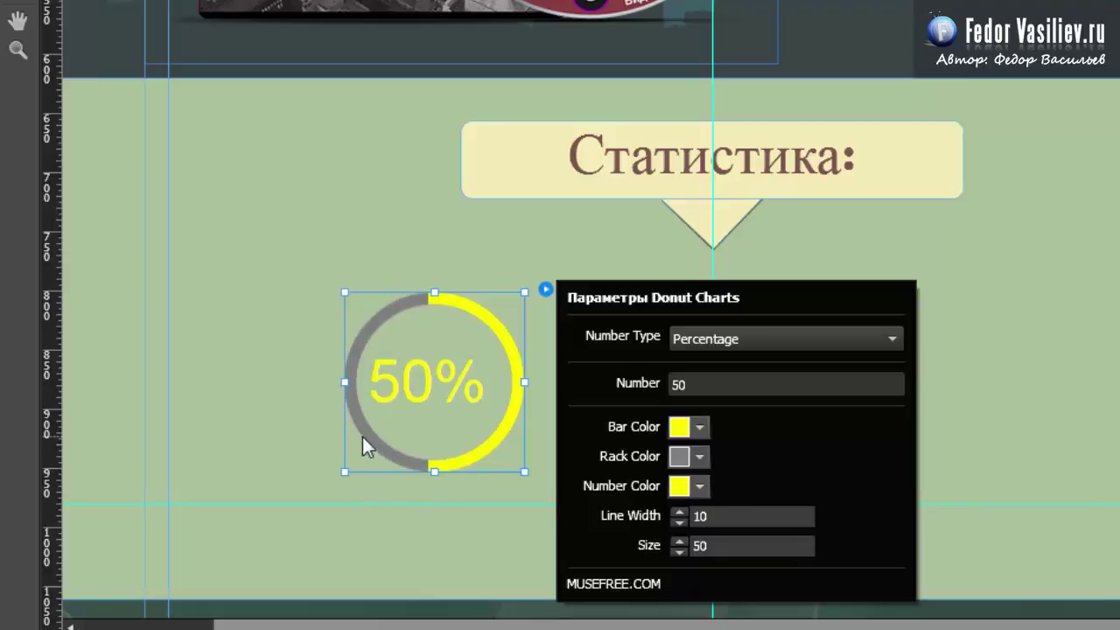
left_click(491, 330)
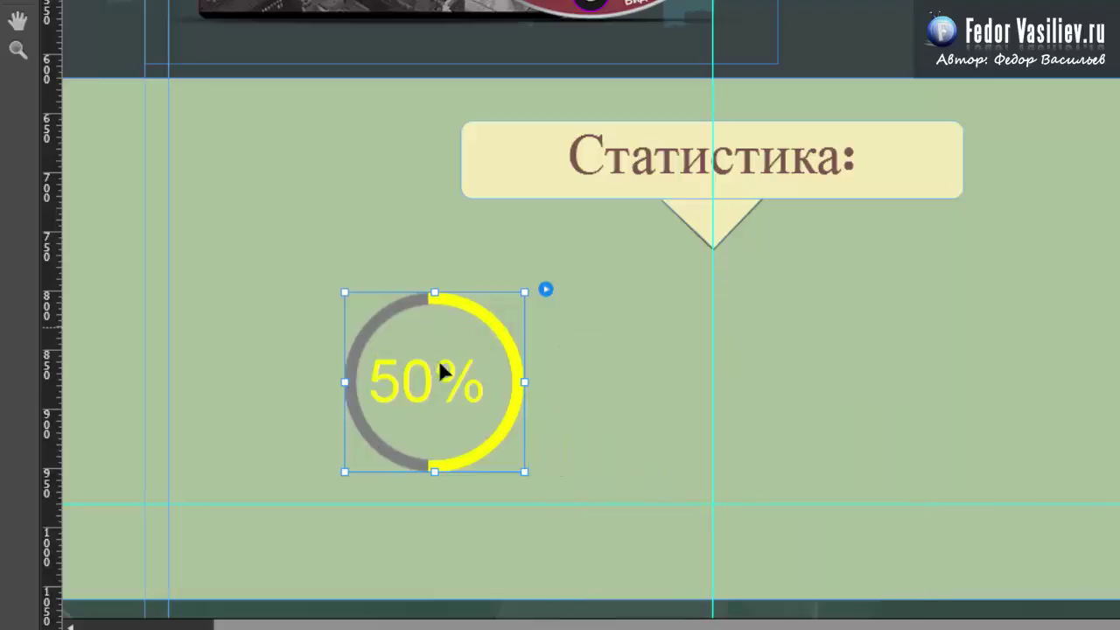
Step: Reposition the 50% donut chart slightly within the Статистика section
left_click(286, 328)
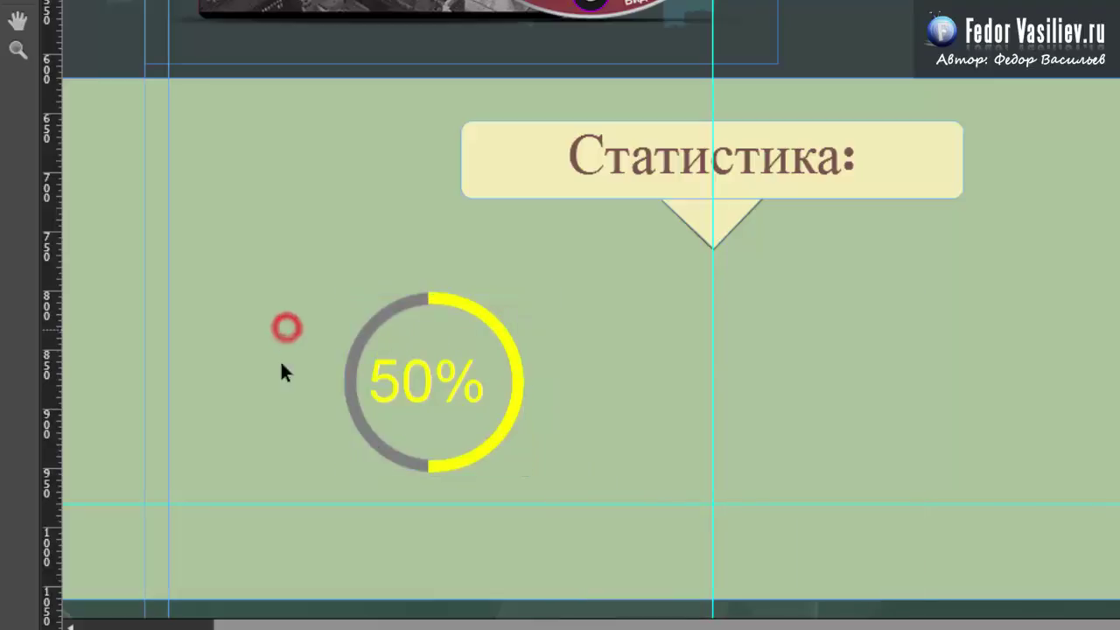
left_click(411, 365)
left_click_drag(341, 331, 339, 444)
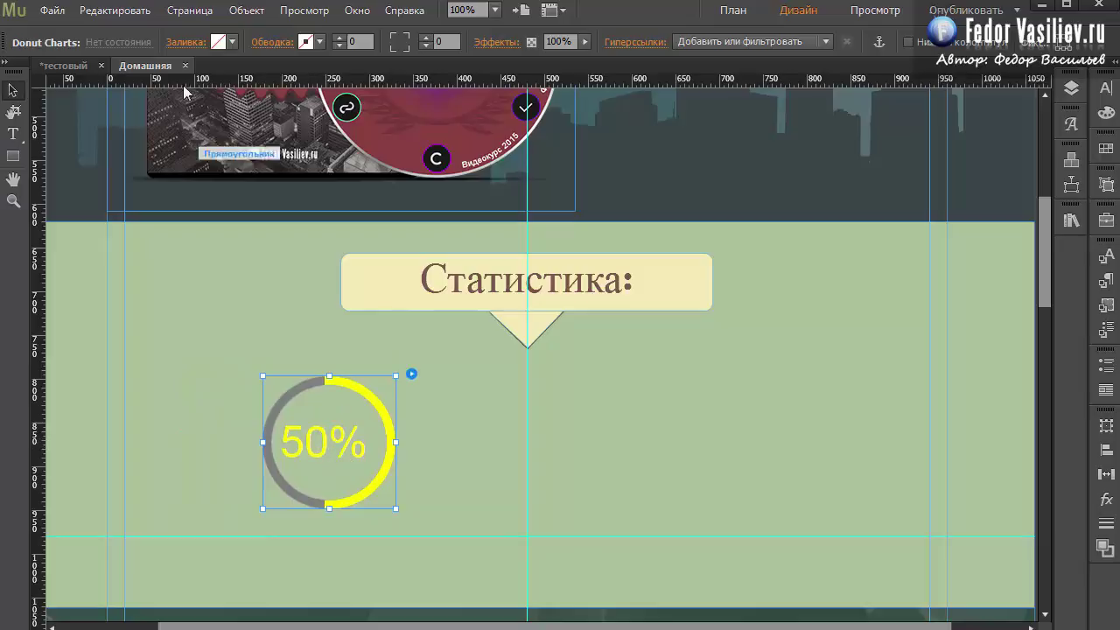
Step: Try a blue fill (0512FF) behind the donut chart
left_click(217, 41)
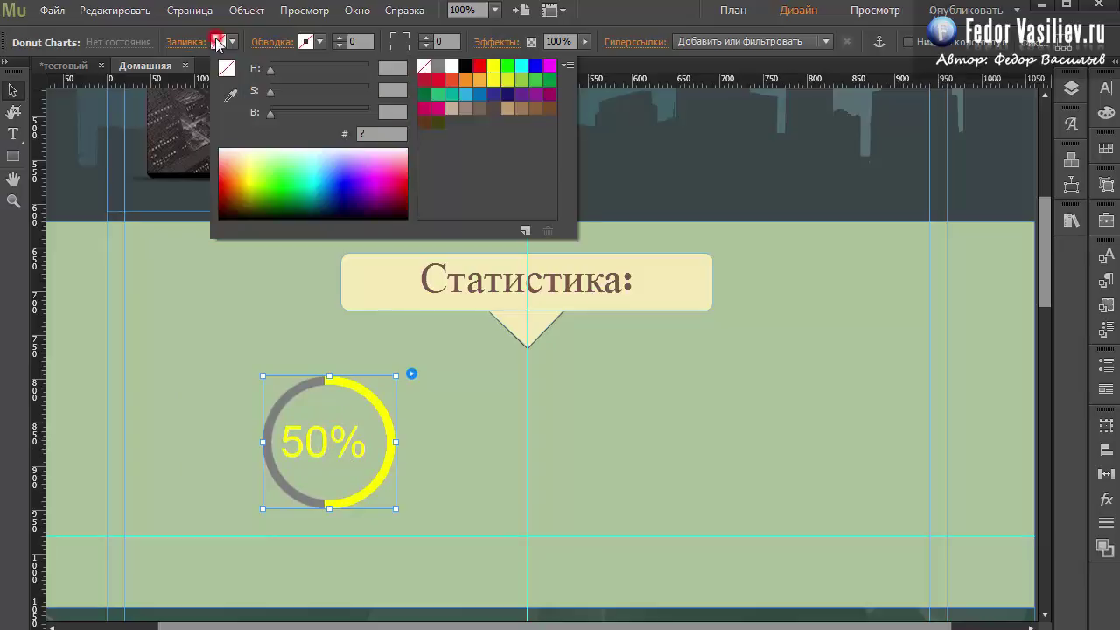
left_click(342, 176)
left_click(236, 324)
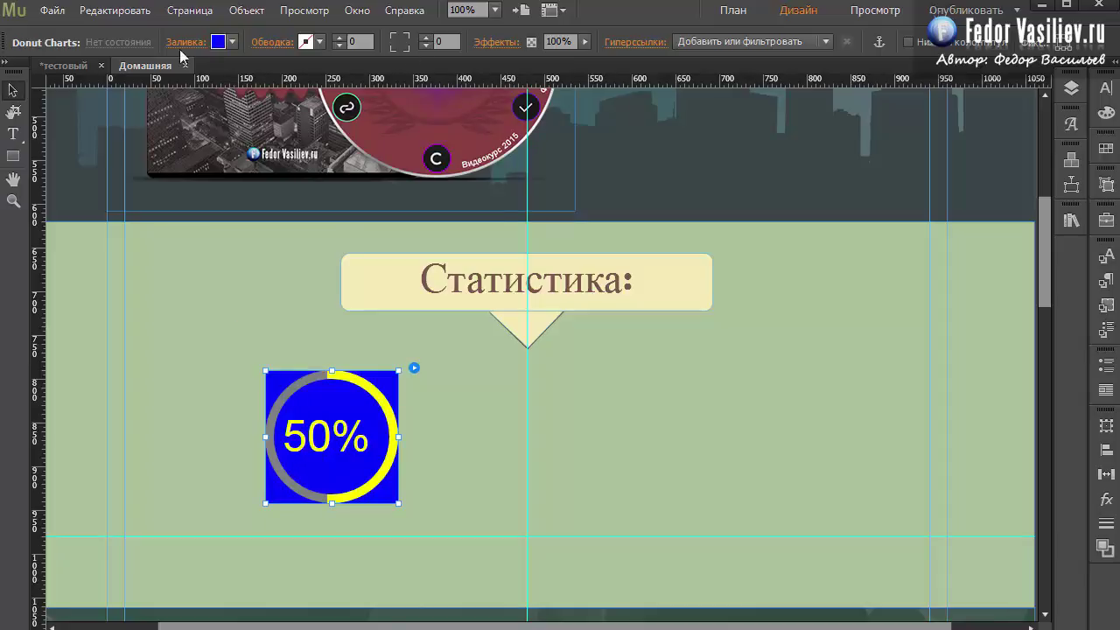
Step: Reset the donut chart's fill to none
left_click(217, 42)
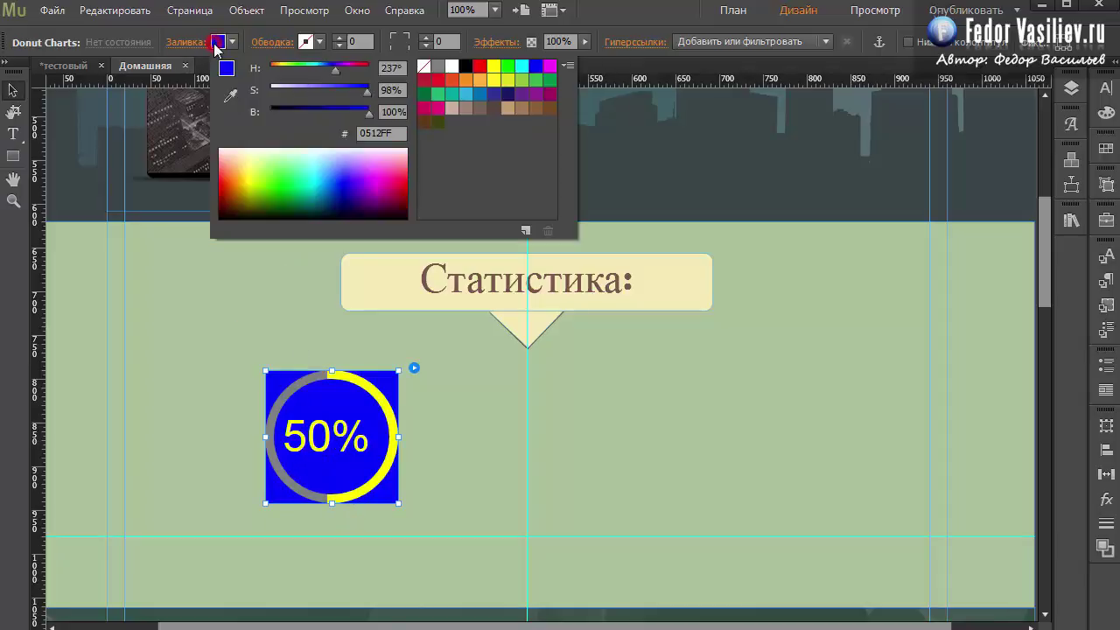
left_click(424, 66)
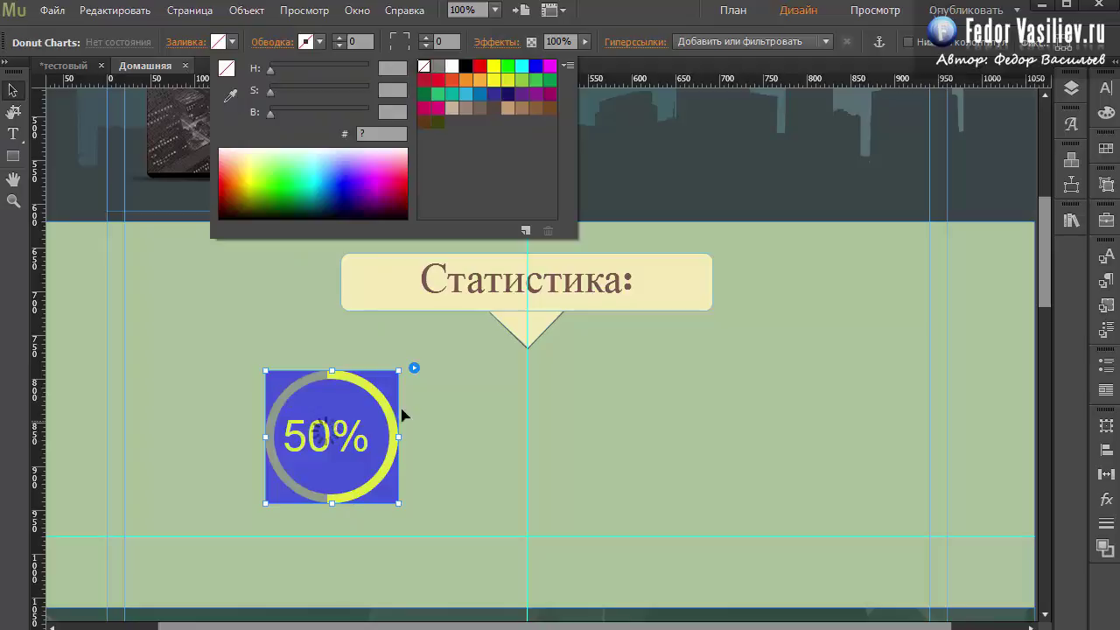
left_click(441, 389)
Step: Duplicate the 50% donut chart twice, placing the copies in an evenly spaced row under the Статистика heading
left_click(414, 368)
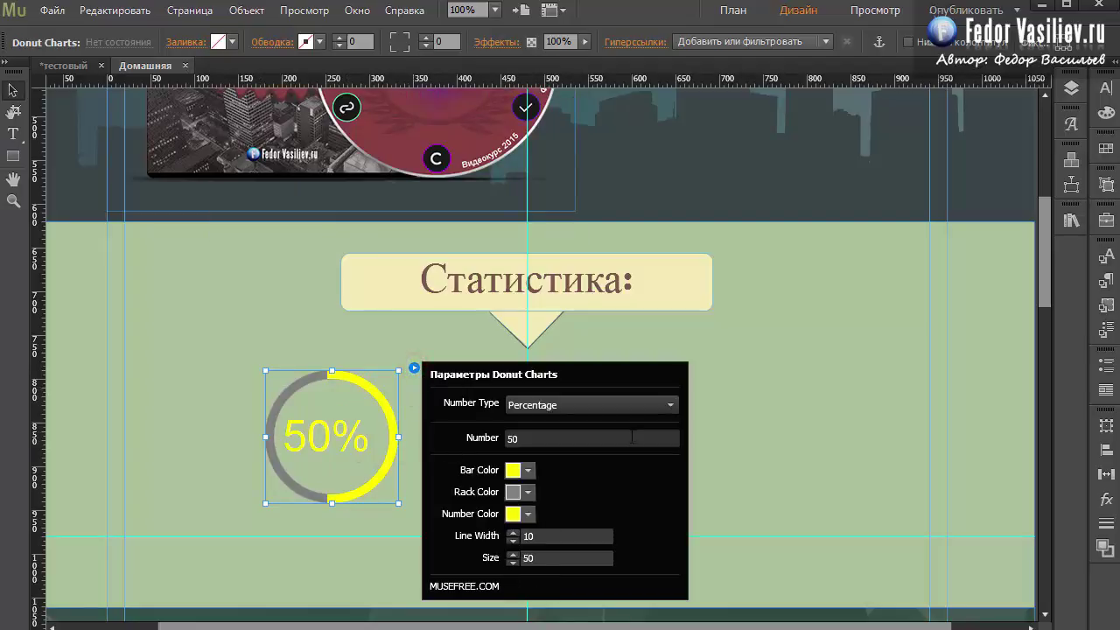
left_click(349, 455)
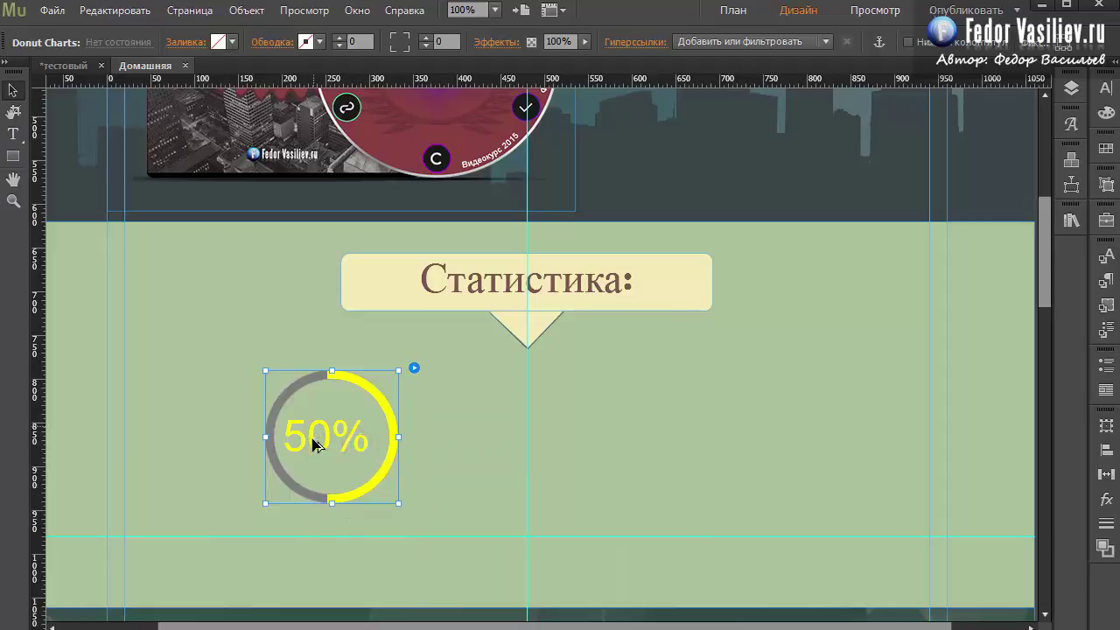
left_click_drag(315, 441, 512, 444)
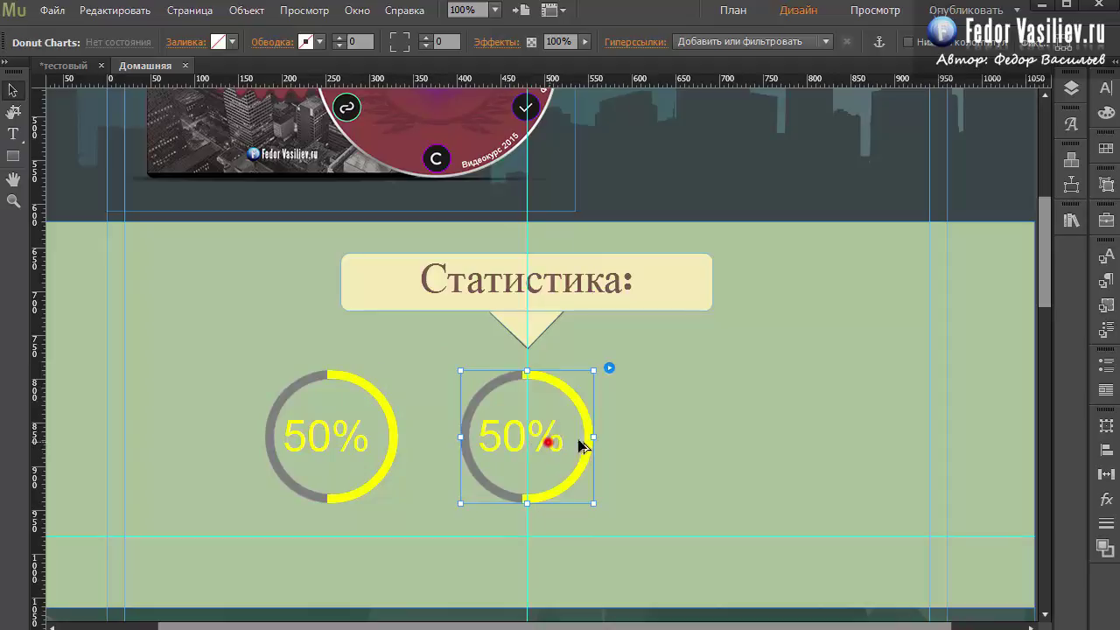
left_click_drag(580, 445, 744, 448)
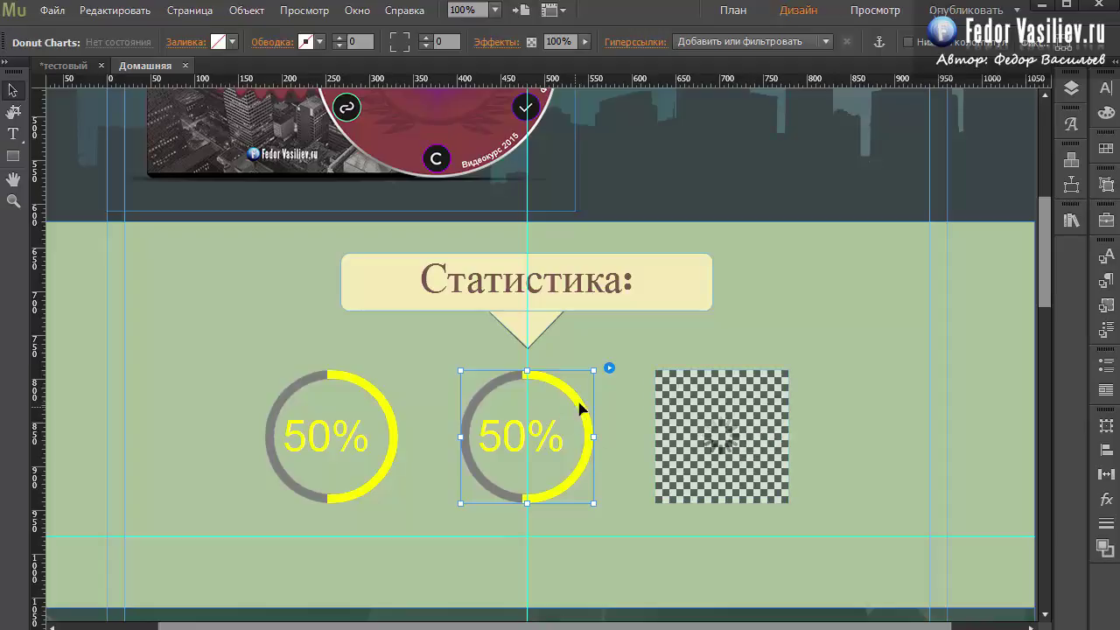
Step: Set the middle donut chart's number to 70 and close its parameters
left_click(609, 368)
double_click(718, 440)
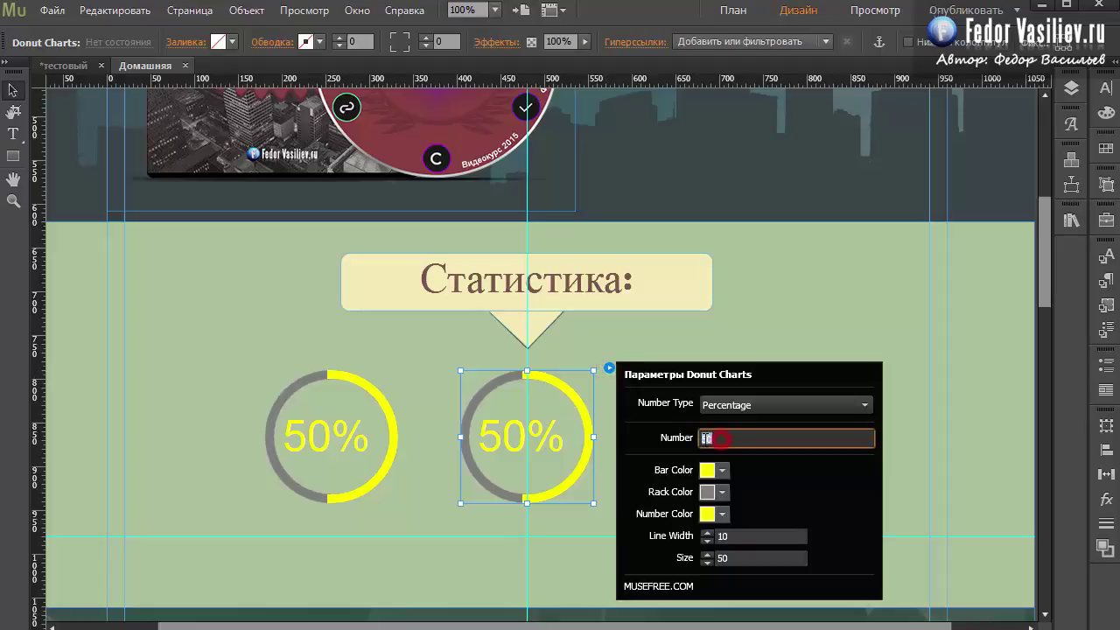
key("BackSpace")
type("35")
key("Return")
left_click(757, 337)
Step: Set the third donut chart's number to 88 and close its parameters
left_click(705, 440)
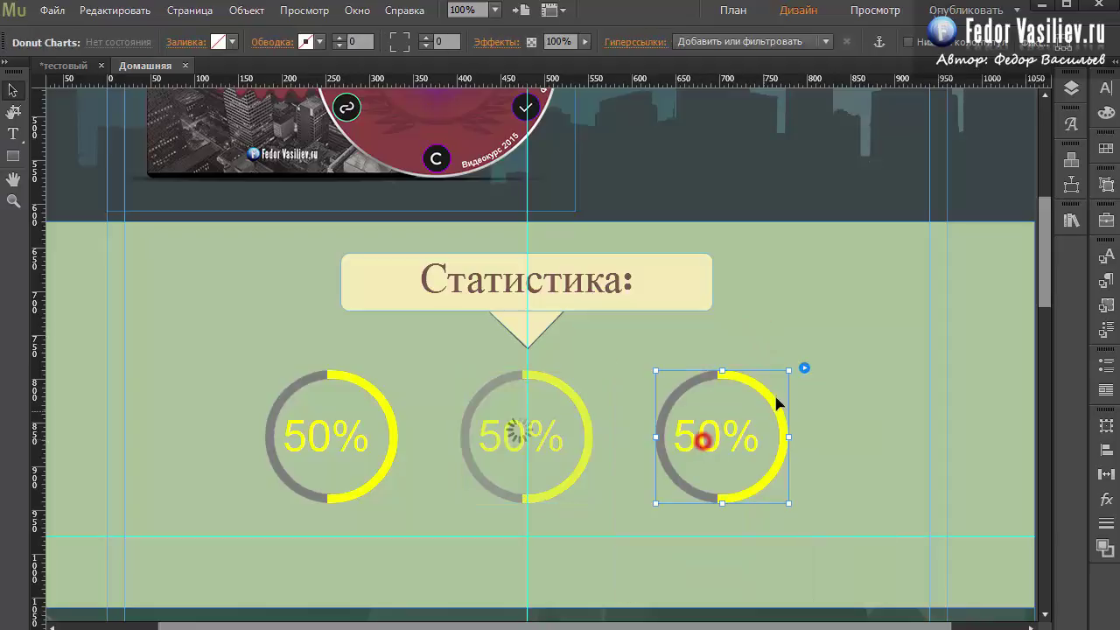
left_click(804, 369)
double_click(903, 437)
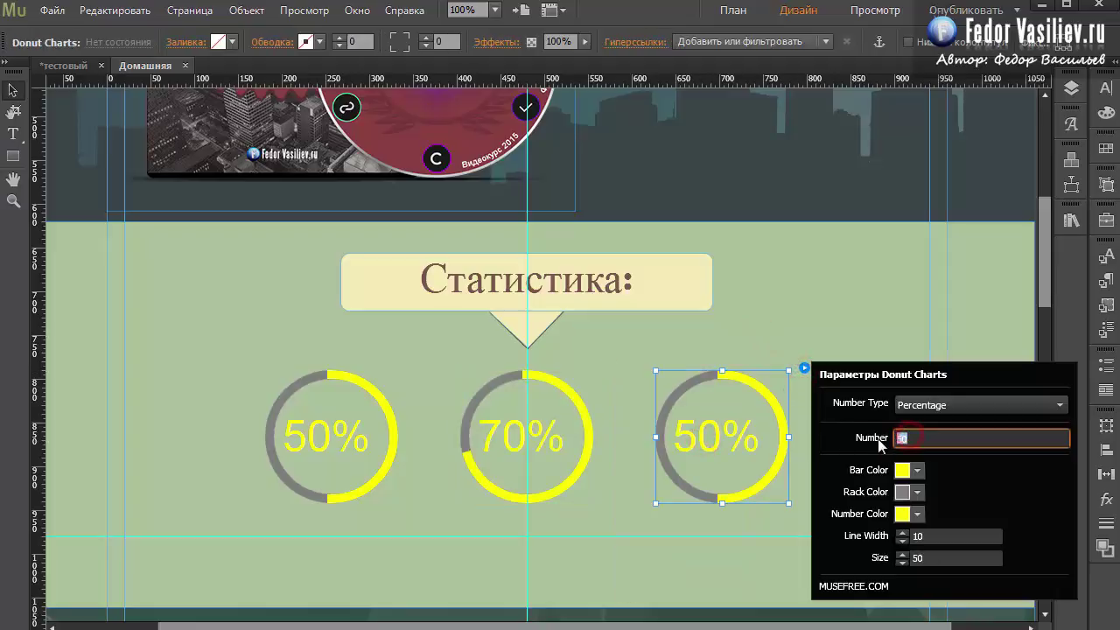
type("88")
key("Return")
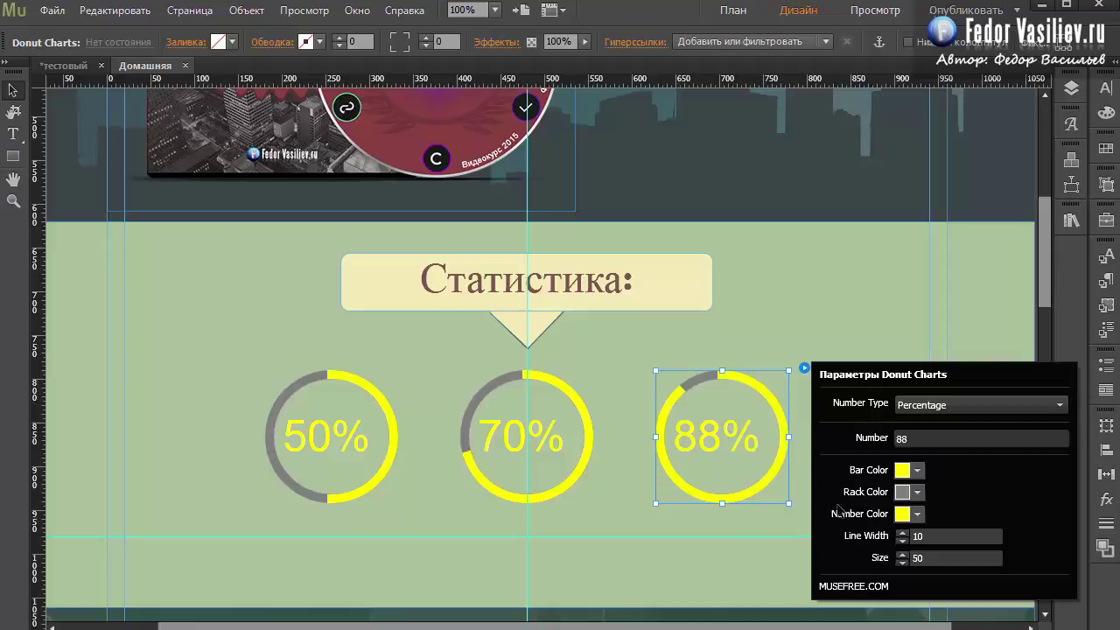
left_click(712, 469)
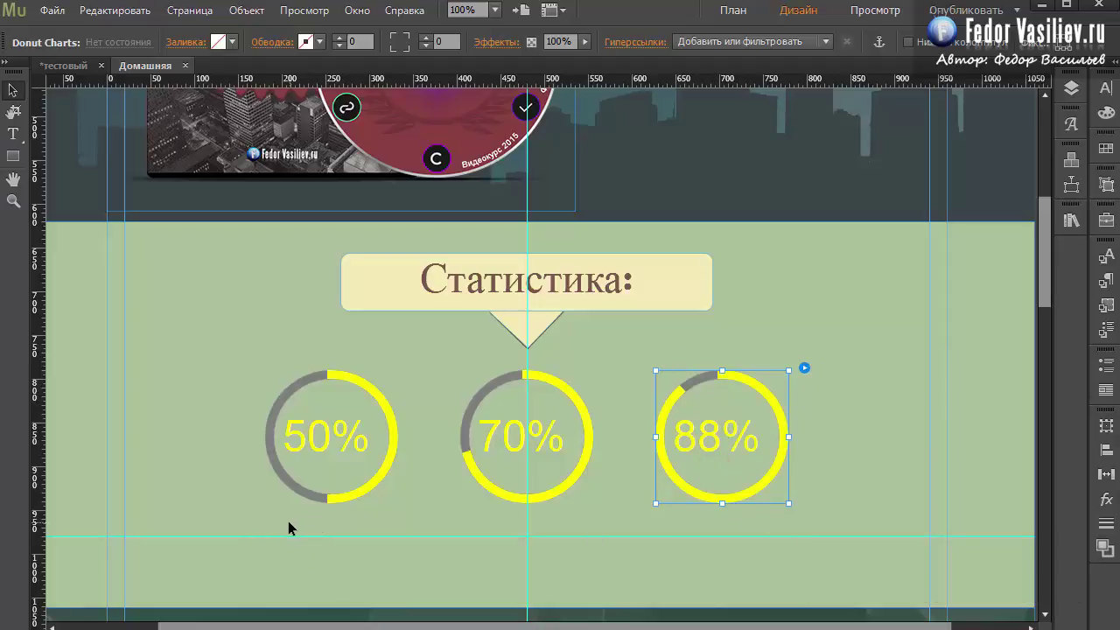
Step: Draw a text frame directly below the 50% donut chart, matching the chart's width
left_click(13, 134)
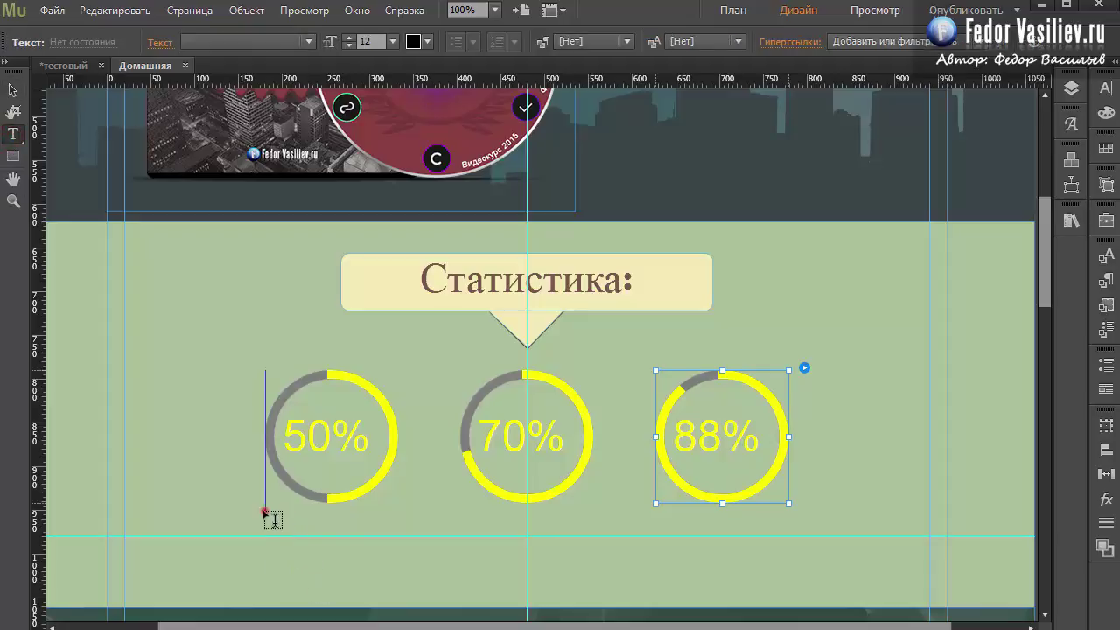
left_click_drag(265, 512, 398, 537)
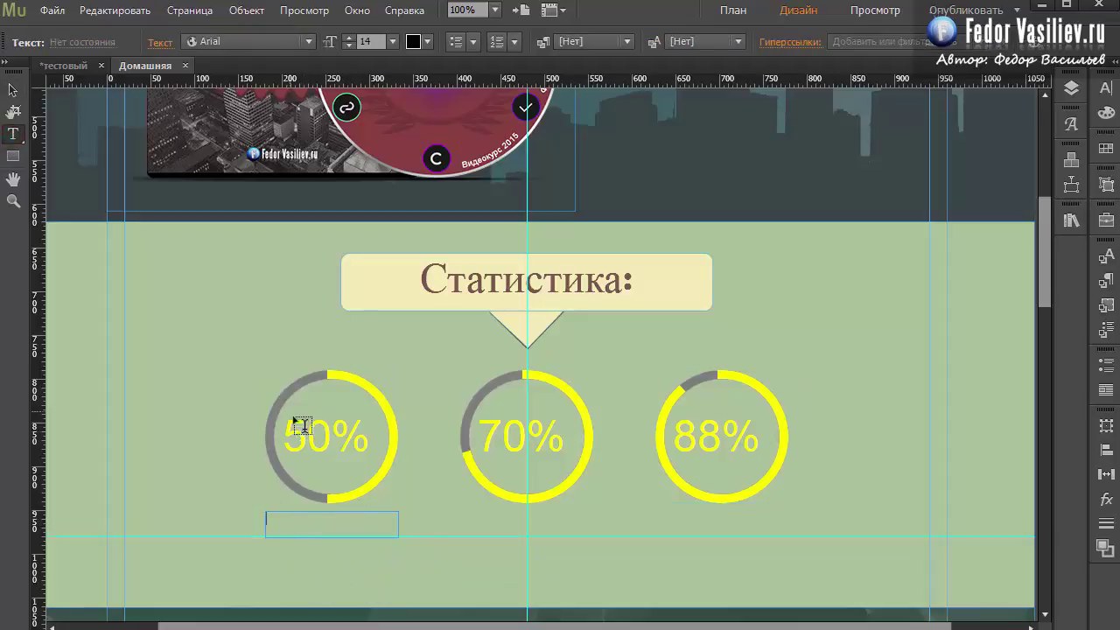